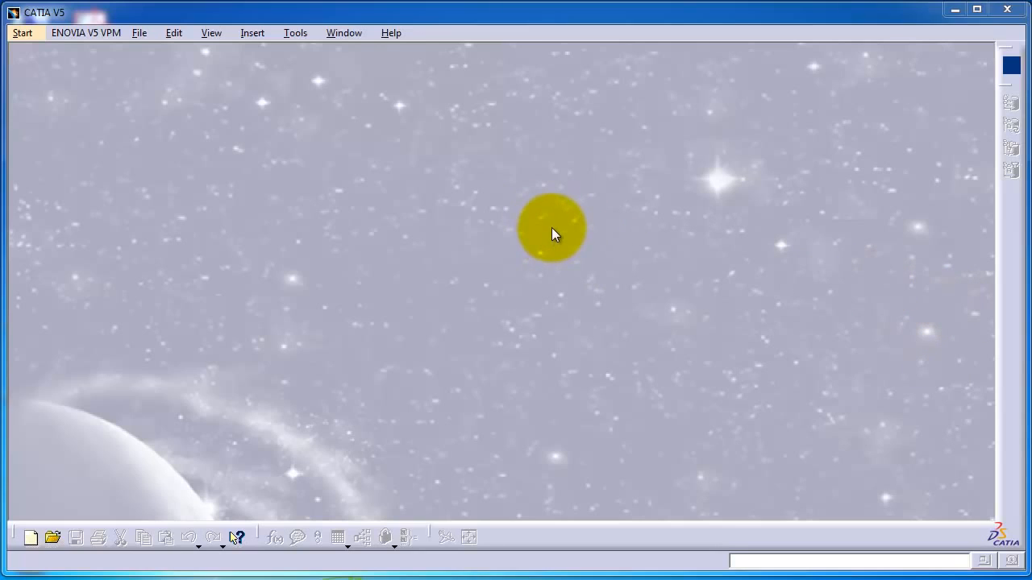
Step: Create a new part in the Part Design workbench and maximize the part window
click(22, 35)
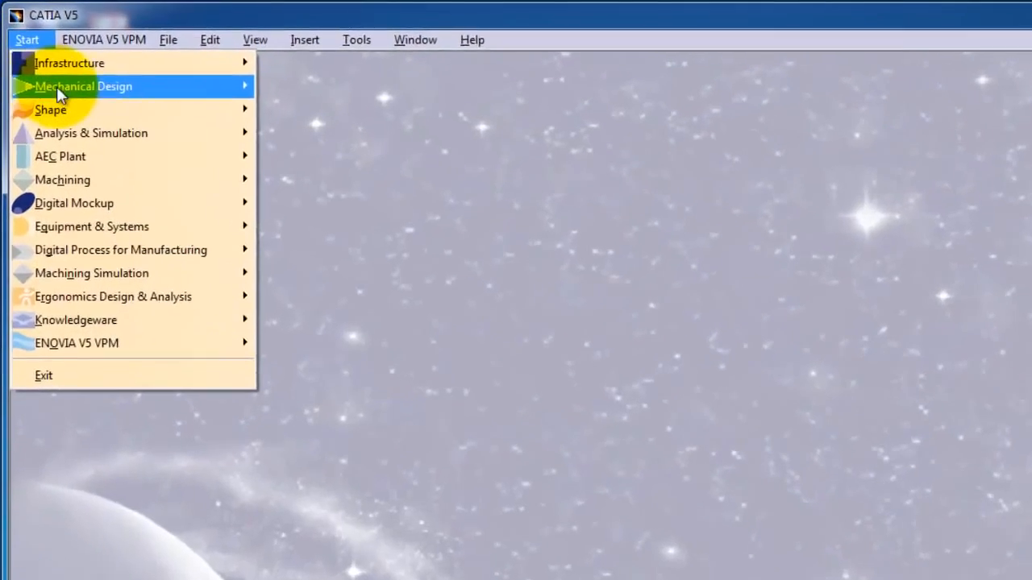
mouse_move(71, 73)
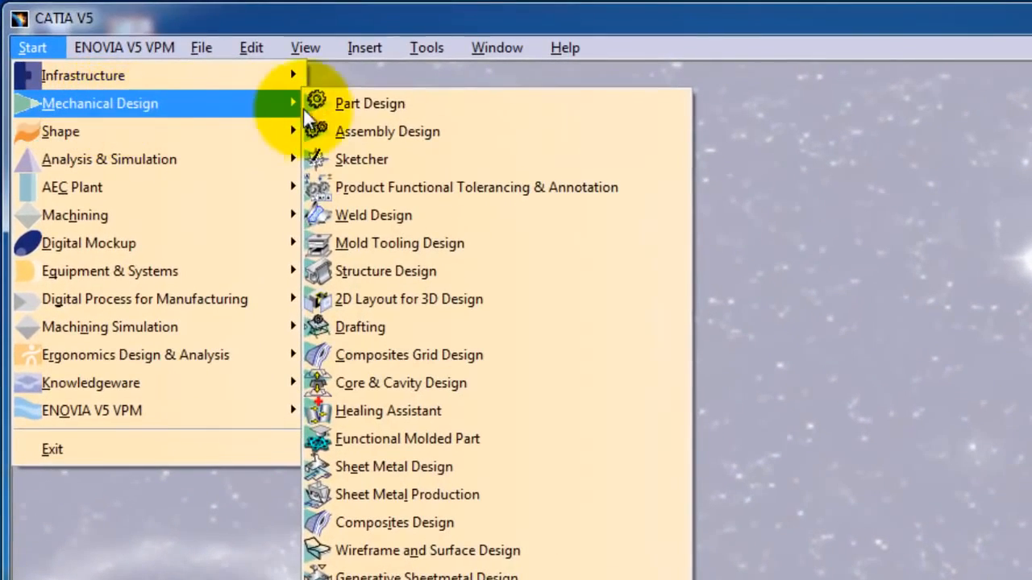
click(323, 103)
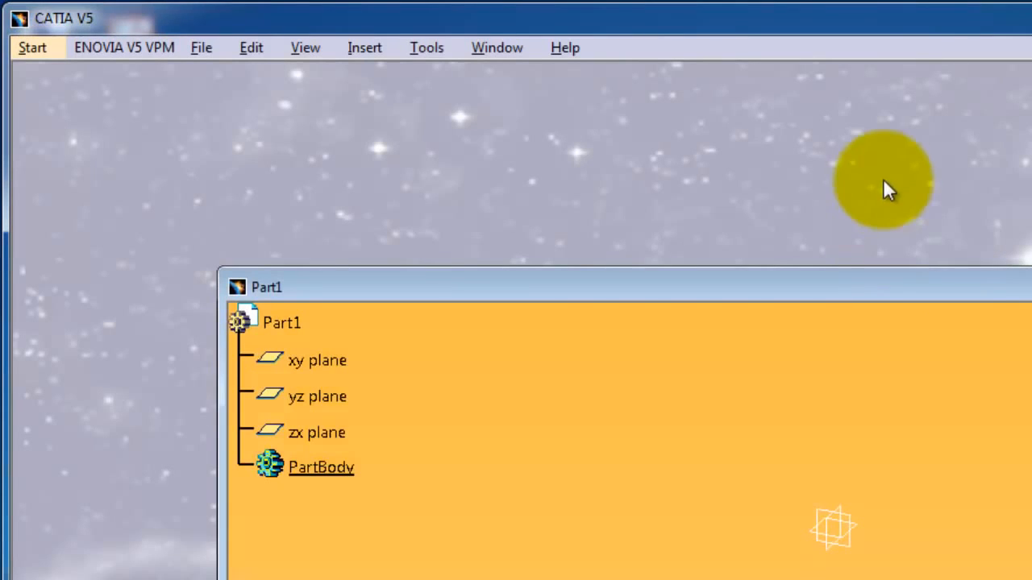
drag(956, 291, 794, 119)
double_click(799, 117)
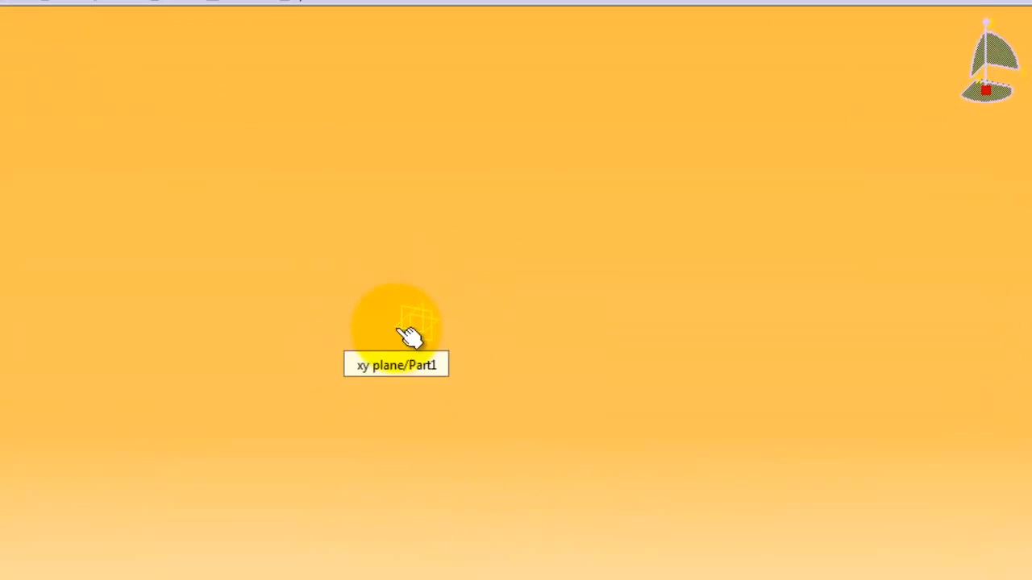
Step: Open a sketch on the xy plane and set out the Sketch tools and Predefined Profile toolbars as floating palettes
click(496, 282)
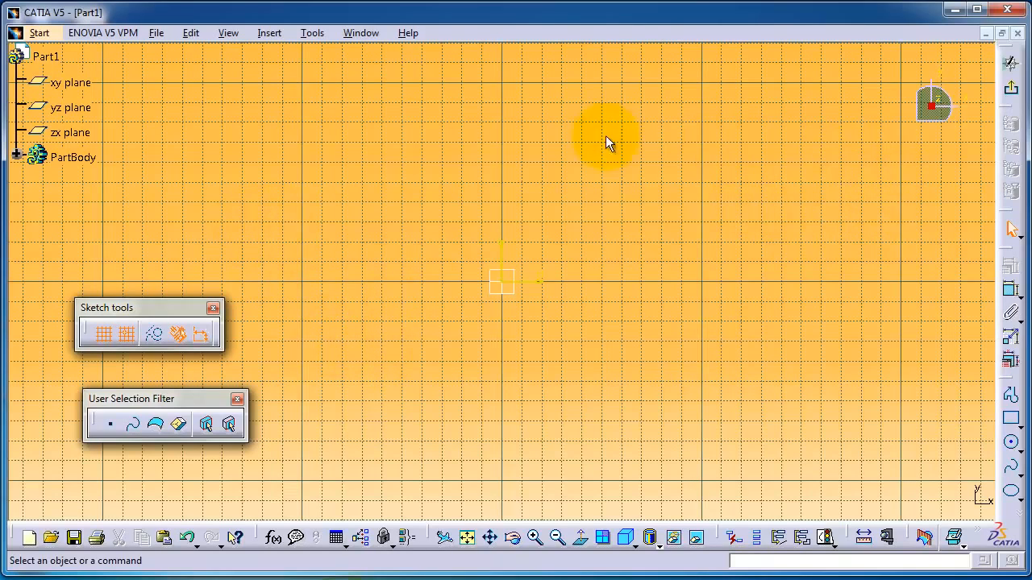
mouse_move(166, 315)
mouse_down()
mouse_move(348, 275)
mouse_move(663, 156)
mouse_up()
click(653, 147)
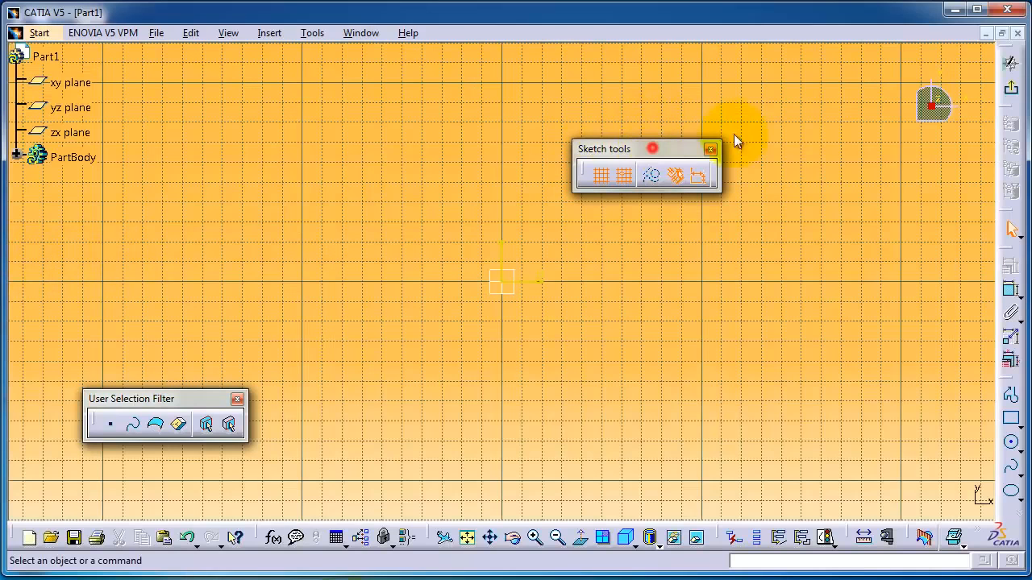
drag(752, 118, 753, 118)
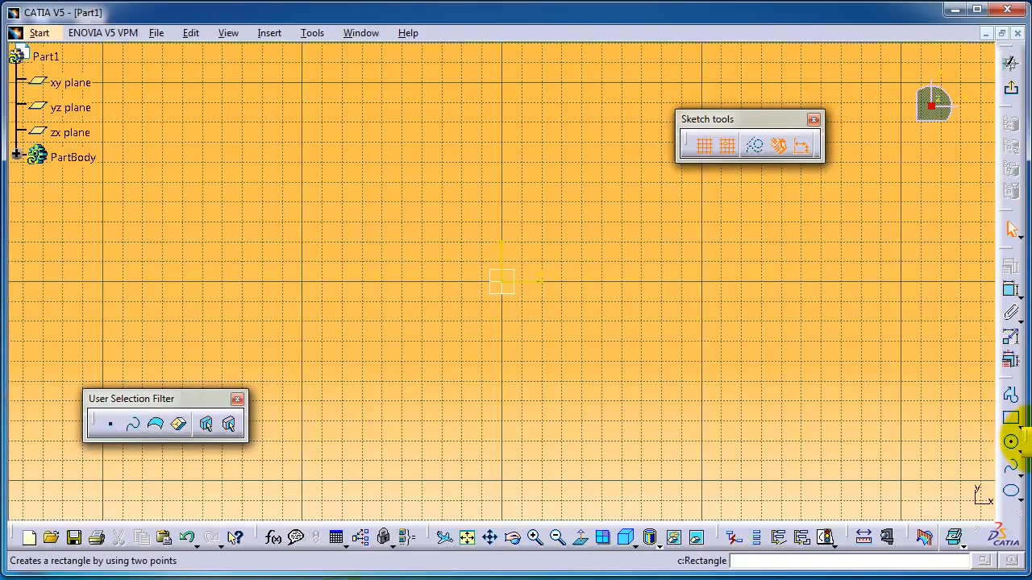
drag(1013, 435, 786, 422)
drag(845, 387, 786, 397)
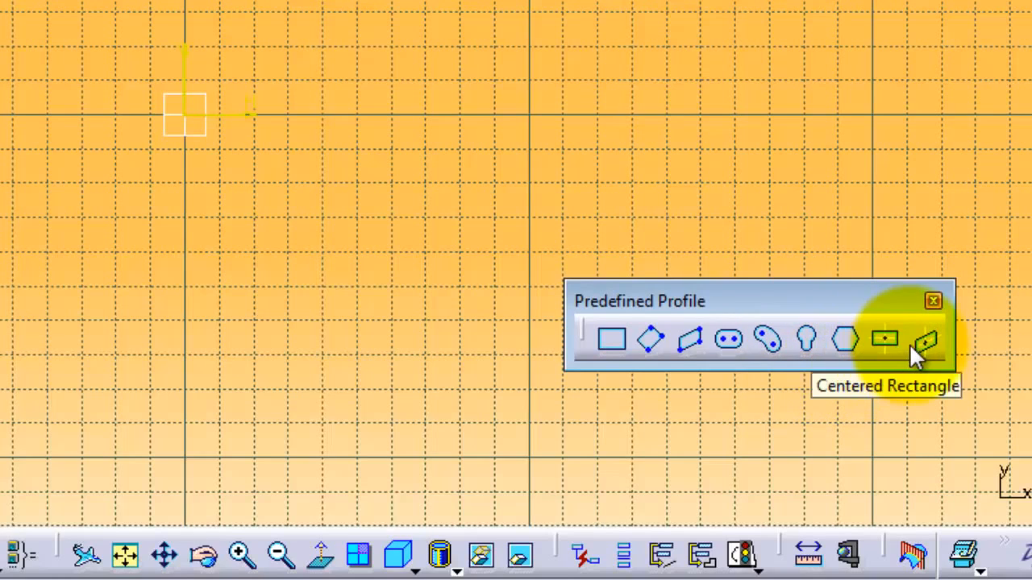
Step: Draw a two-point rectangle about 100 mm by 50 mm from the sketch origin, and undo it
click(612, 342)
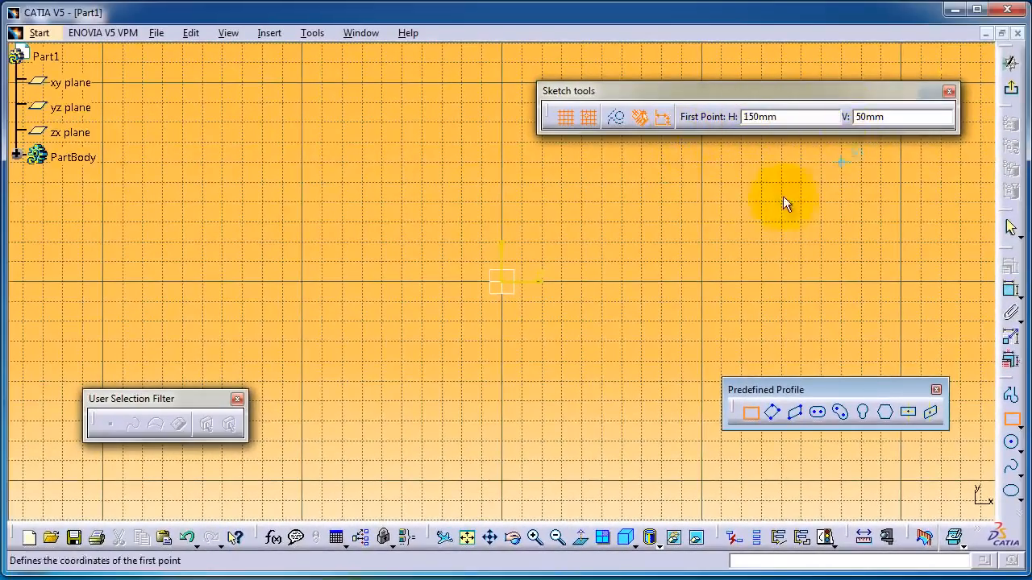
click(502, 282)
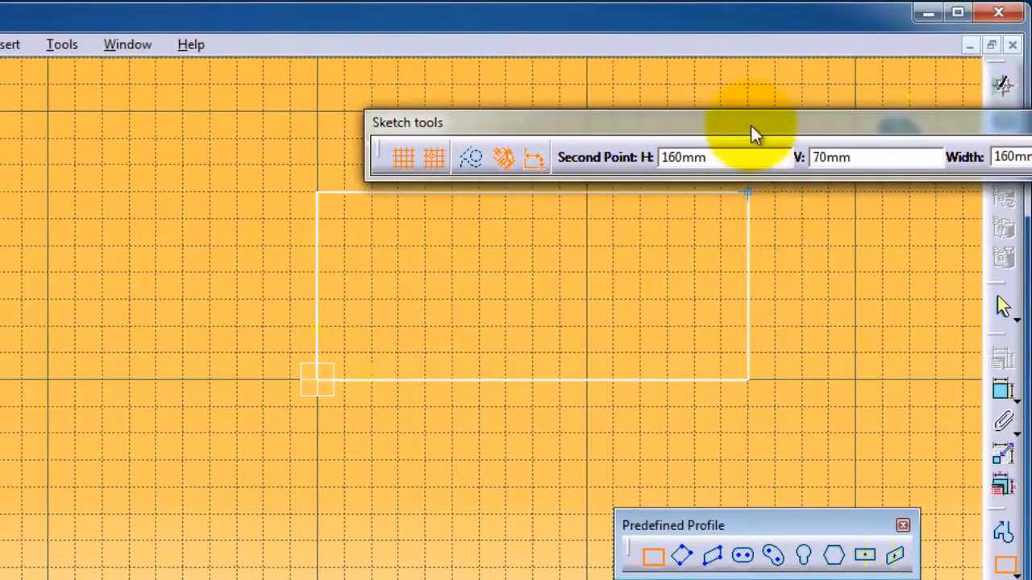
mouse_move(750, 133)
mouse_down()
mouse_move(430, 101)
mouse_move(449, 106)
mouse_move(363, 107)
mouse_up()
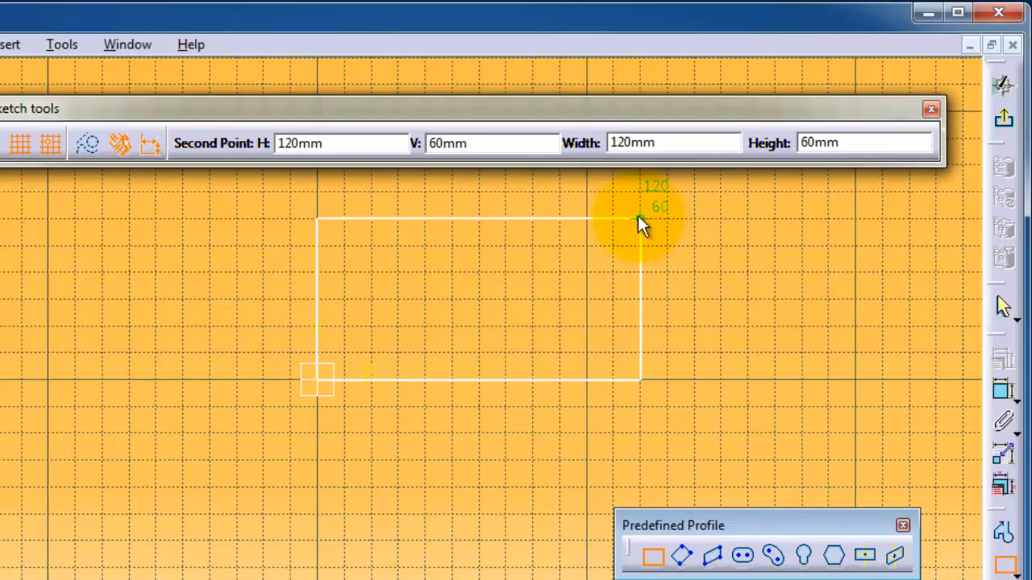
click(586, 246)
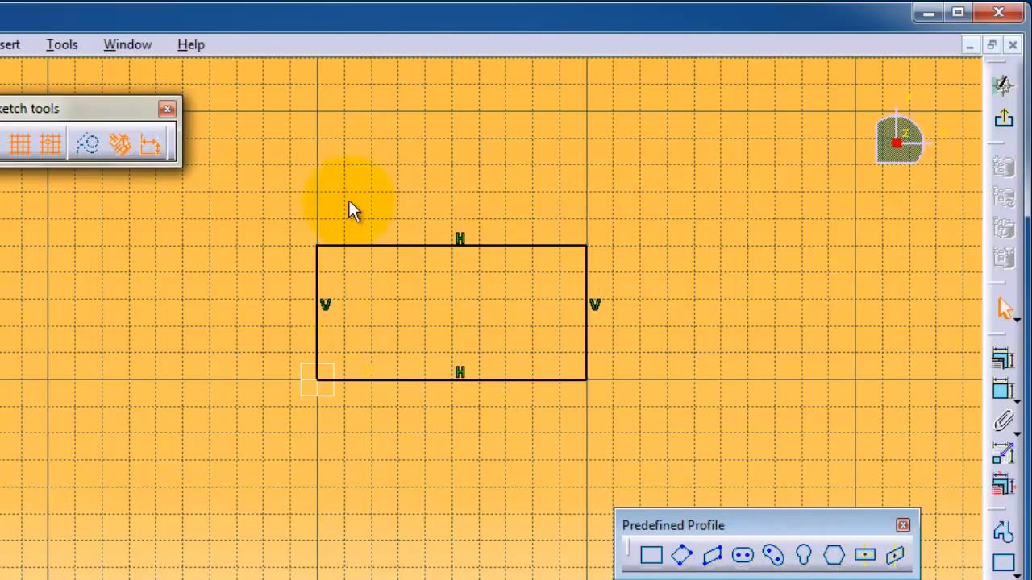
click(272, 189)
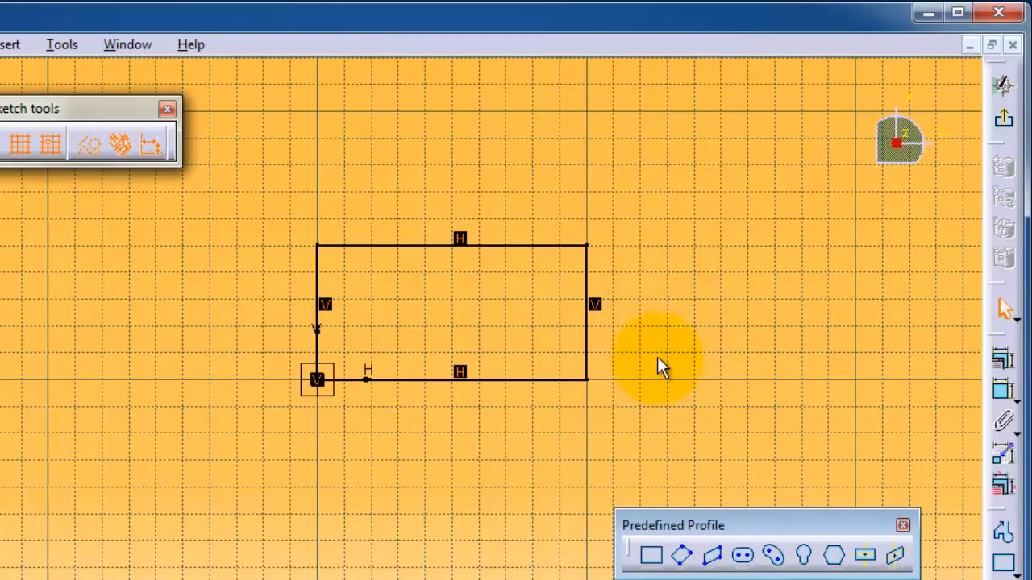
key(ctrl+z)
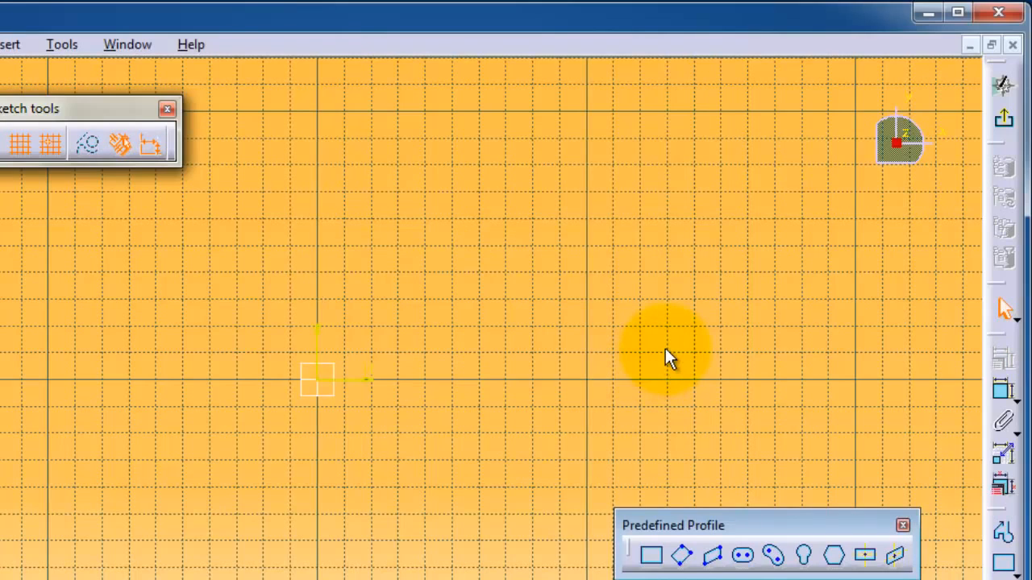
Step: Draw an oriented rectangle from the sketch origin, with a horizontal base about 100 mm long and a height of about 70 mm
click(1016, 568)
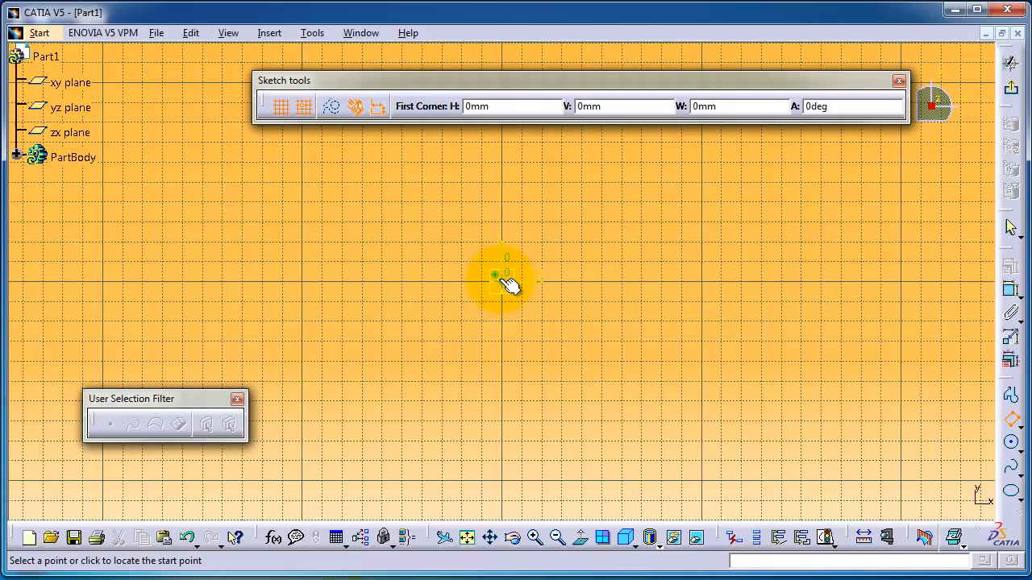
click(501, 282)
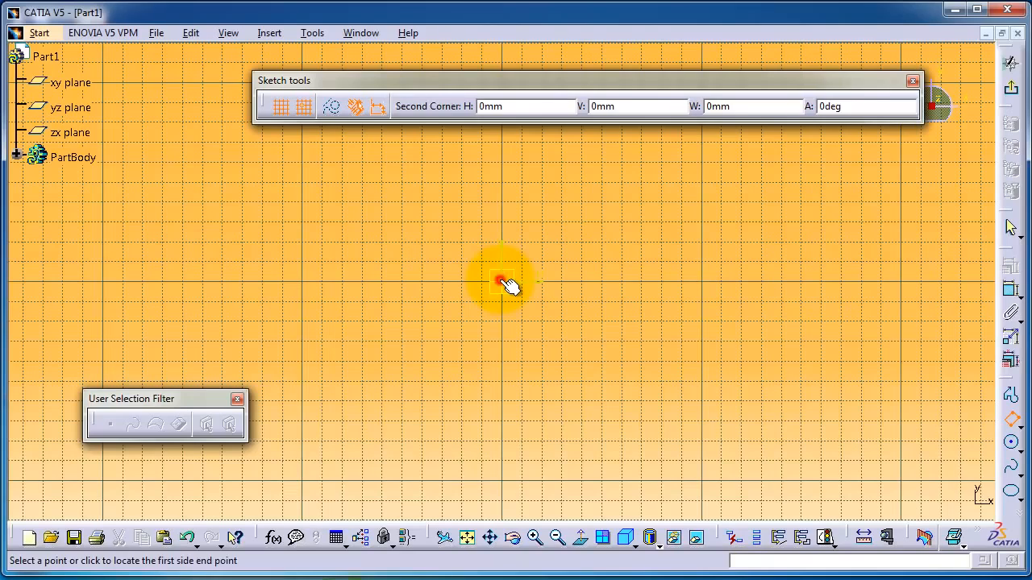
click(713, 278)
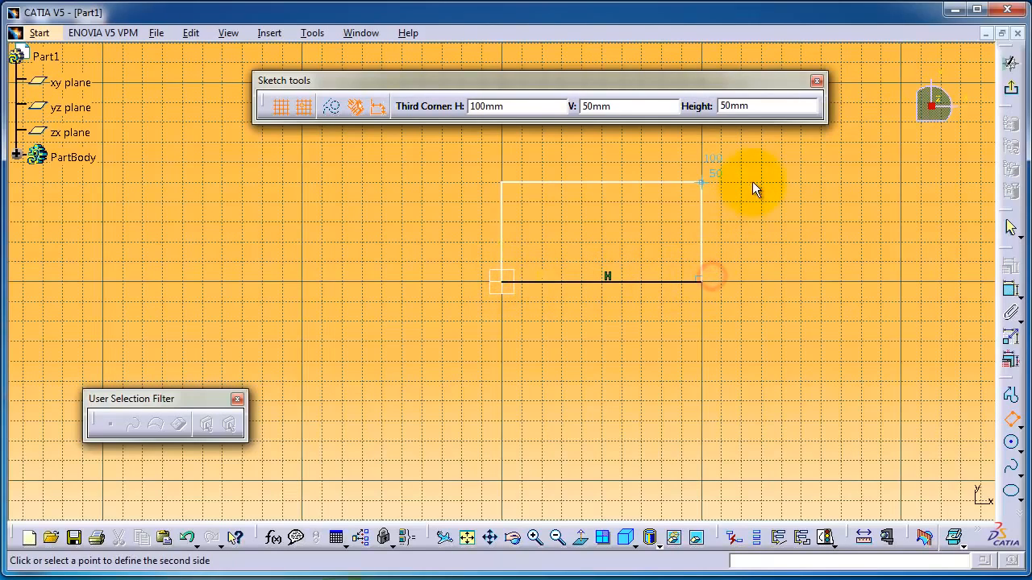
click(713, 147)
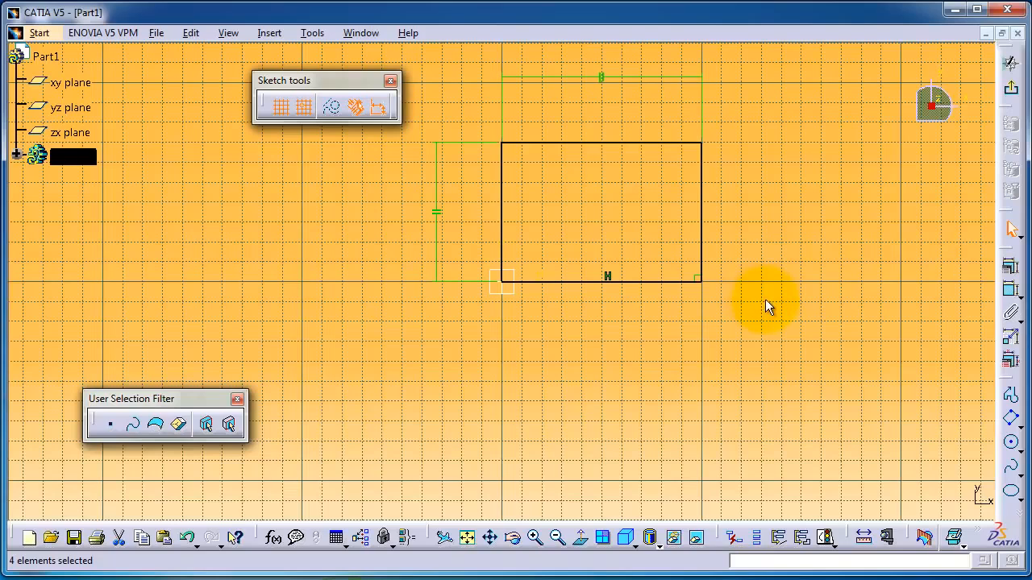
Step: Draw a second oriented rectangle, tilted roughly 45 degrees, below the first one, with its first corner at about H 20 mm, V -70 mm
click(1009, 418)
click(541, 417)
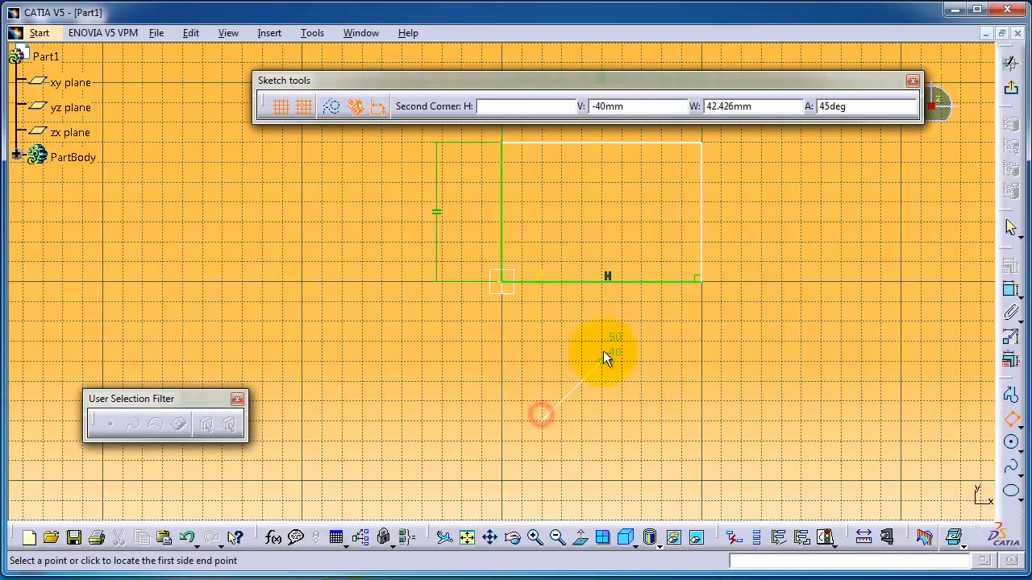
click(639, 335)
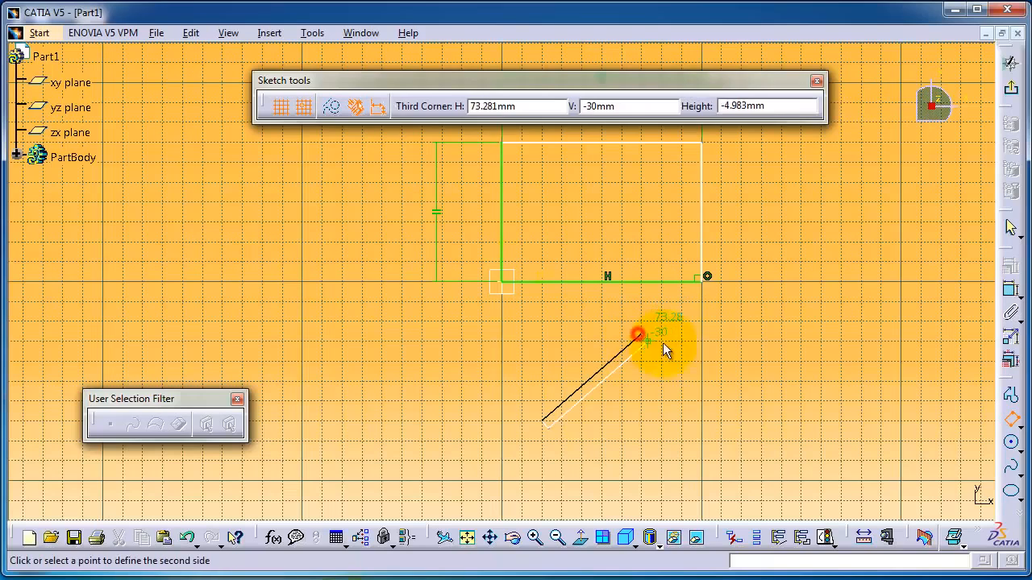
click(741, 440)
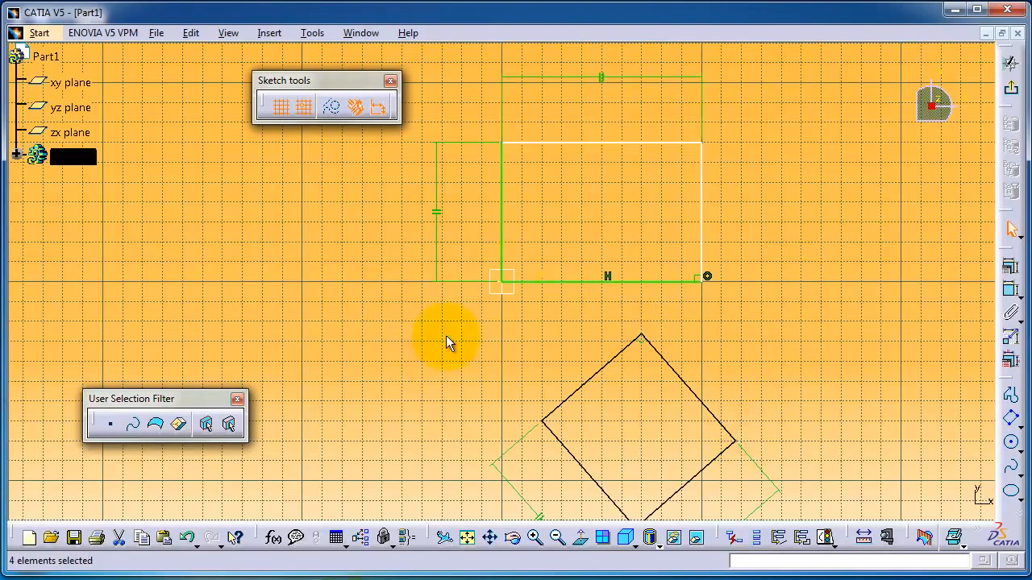
click(303, 215)
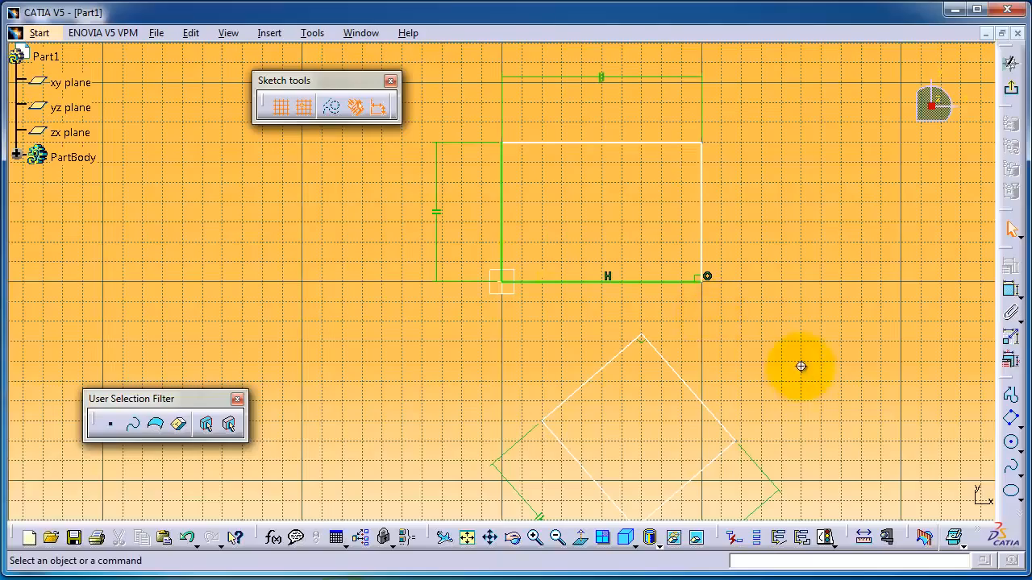
Step: Draw a parallelogram with horizontal top and bottom sides in the empty area on the negative H side of the origin
mouse_move(801, 363)
middle_down()
mouse_move(773, 316)
mouse_move(783, 253)
mouse_move(836, 258)
middle_up()
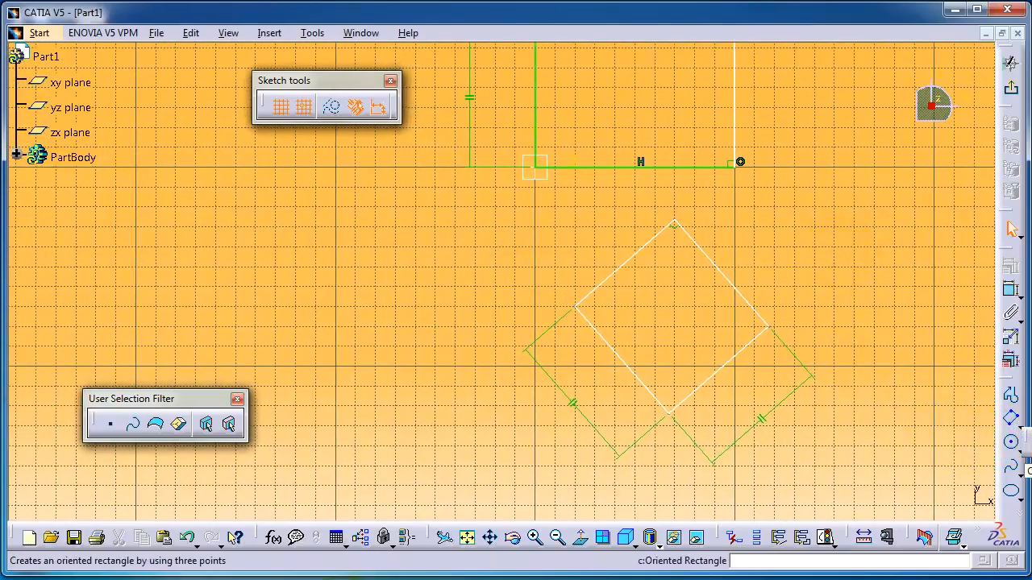
drag(1017, 425, 771, 457)
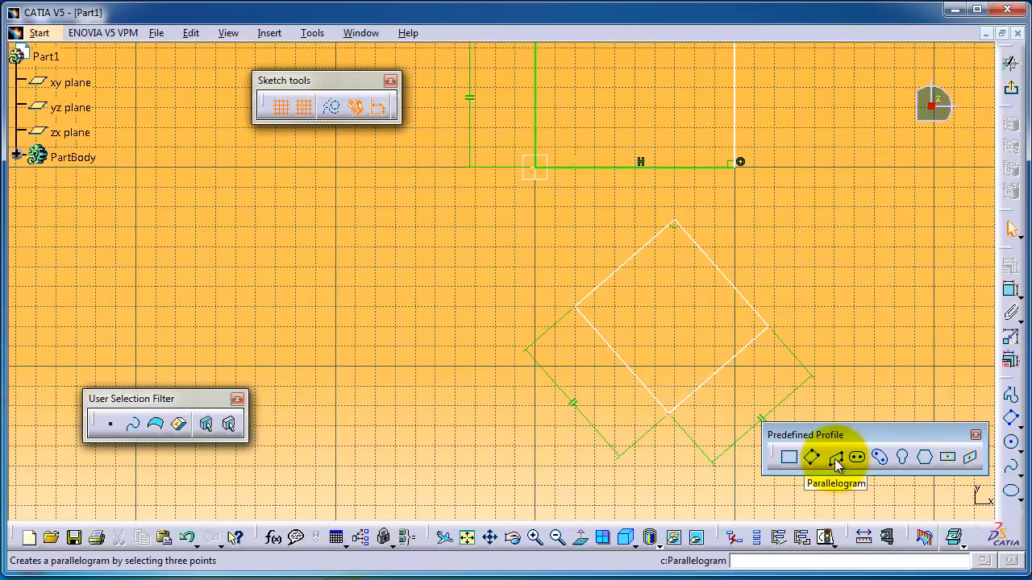
click(835, 458)
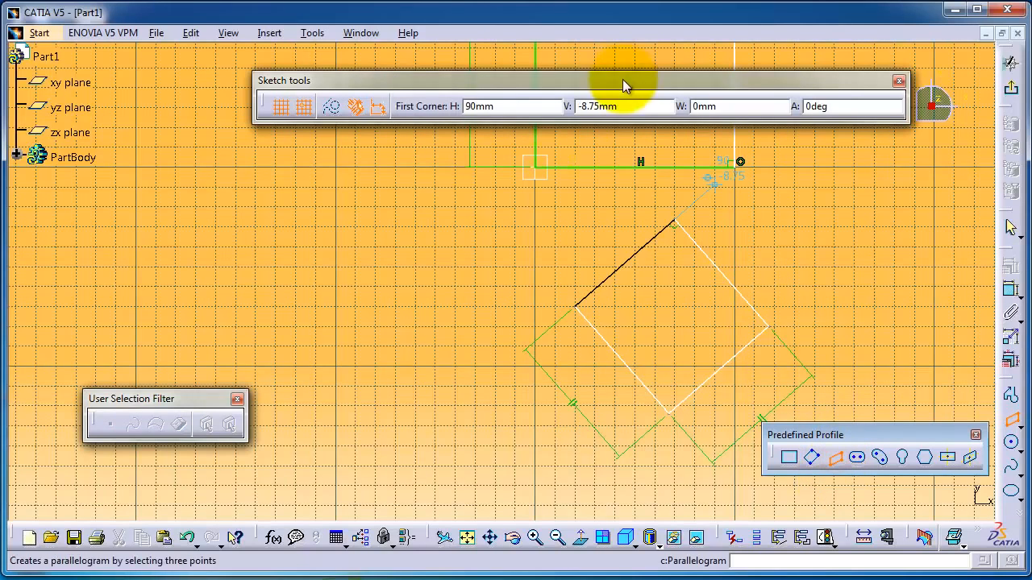
click(218, 286)
click(356, 148)
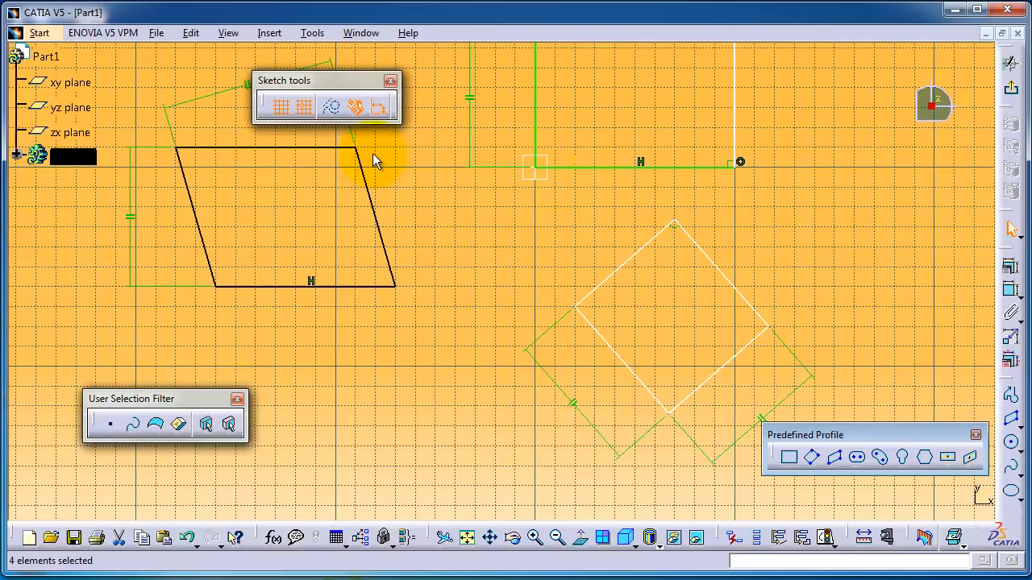
Step: Draw a centered rectangle below the parallelogram, defining its center point first and a corner second
click(947, 457)
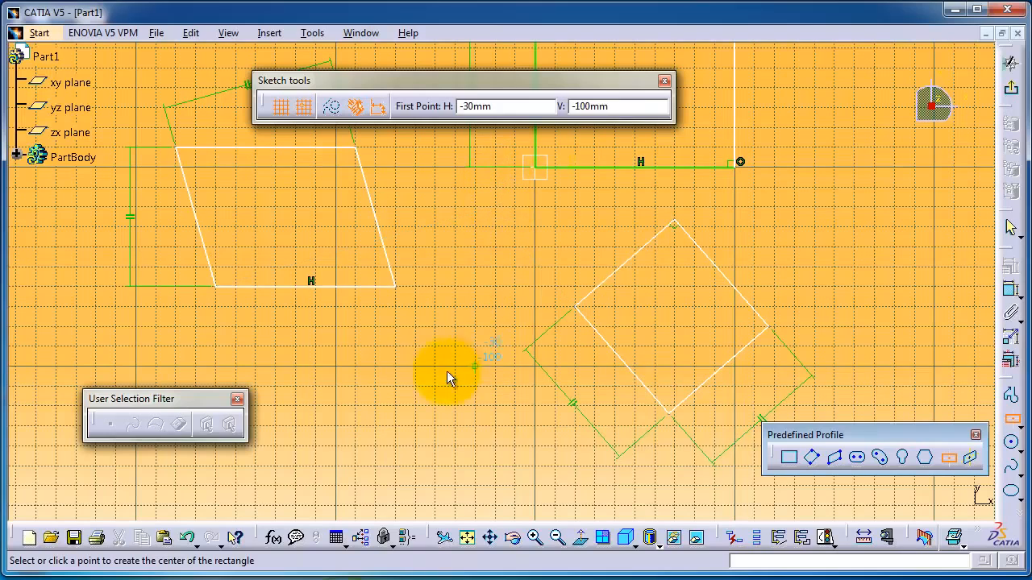
click(376, 445)
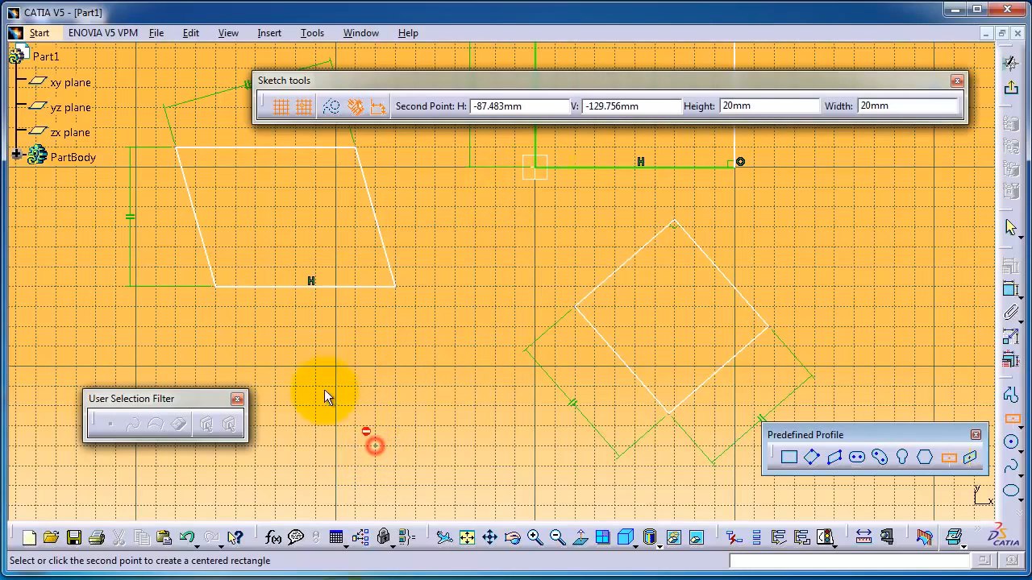
click(232, 335)
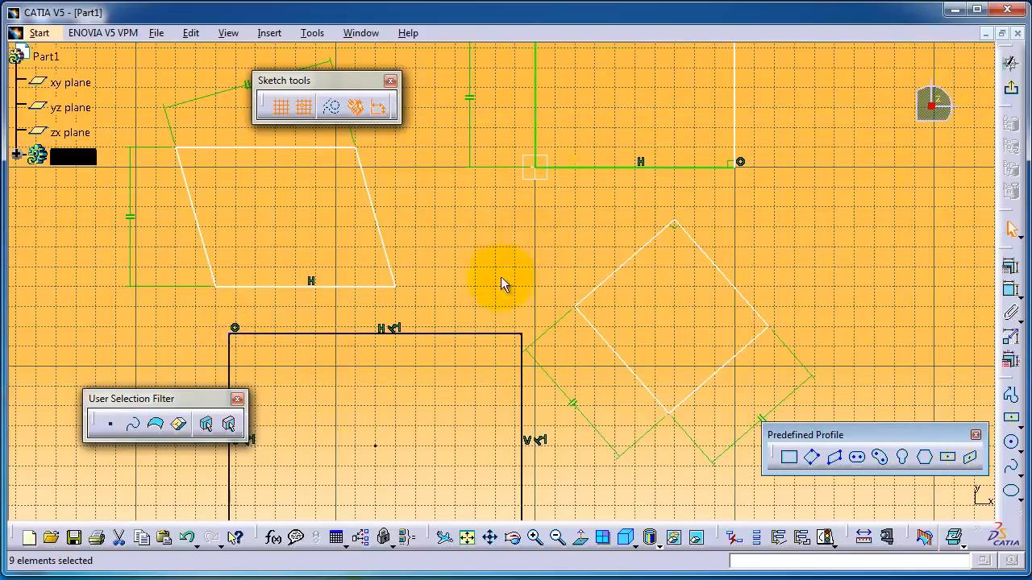
middle_drag(528, 289, 560, 173)
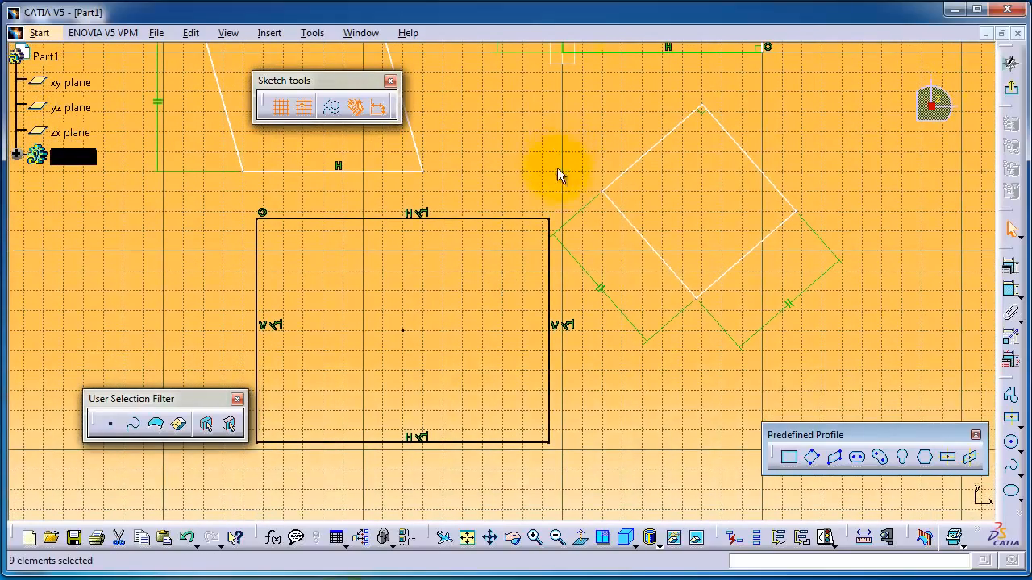
Step: Try to place a centered parallelogram in the empty area below the tilted rectangle
click(969, 457)
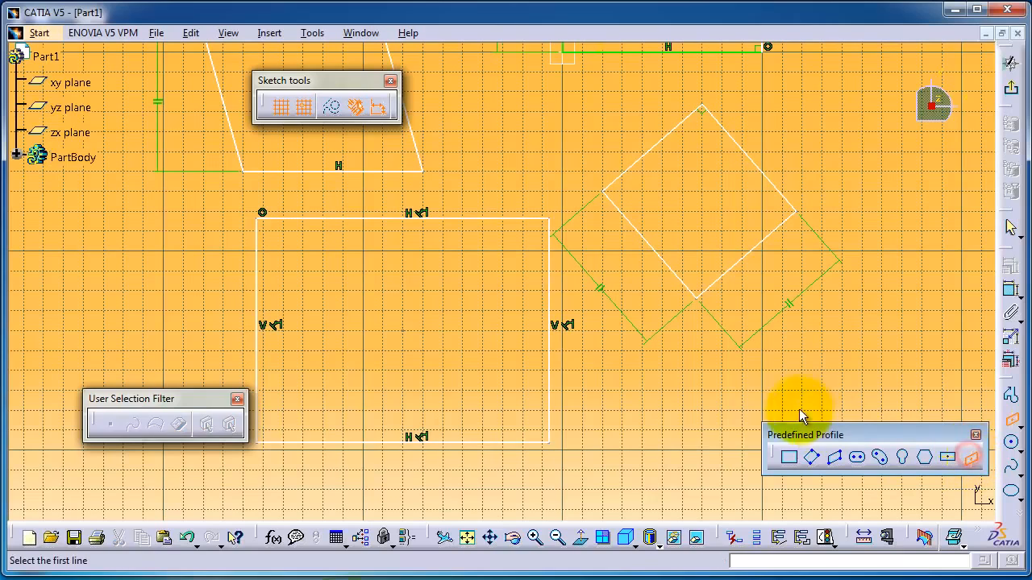
click(693, 468)
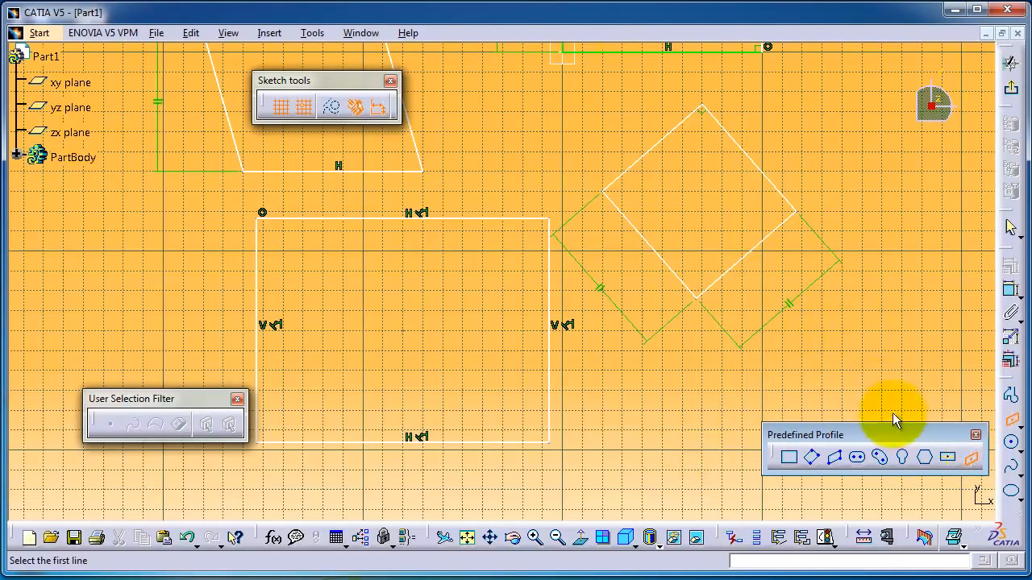
click(883, 357)
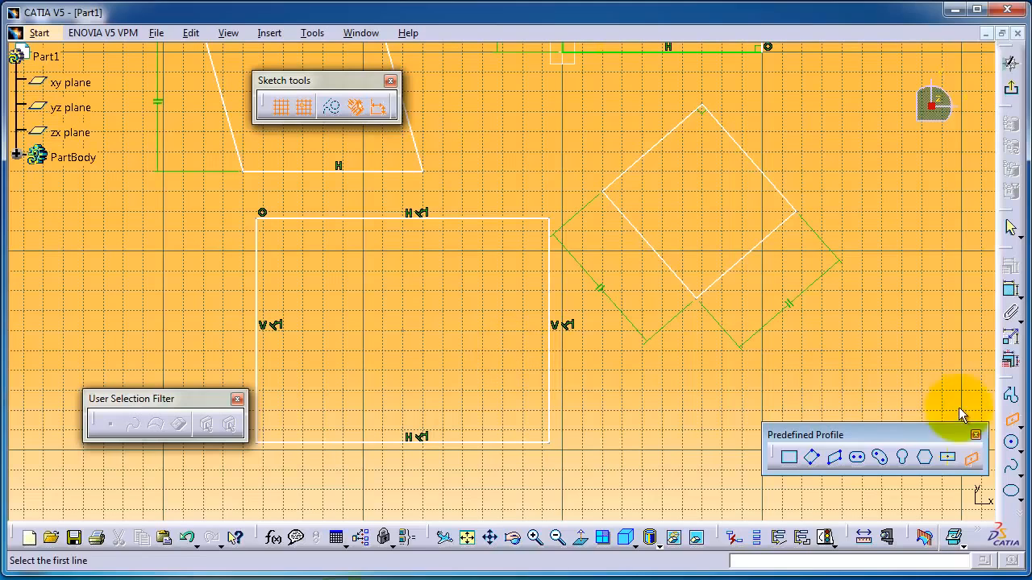
Step: Close the floating Predefined Profile toolbar and exit the sketch to return to the 3D part
drag(971, 434, 948, 358)
click(953, 360)
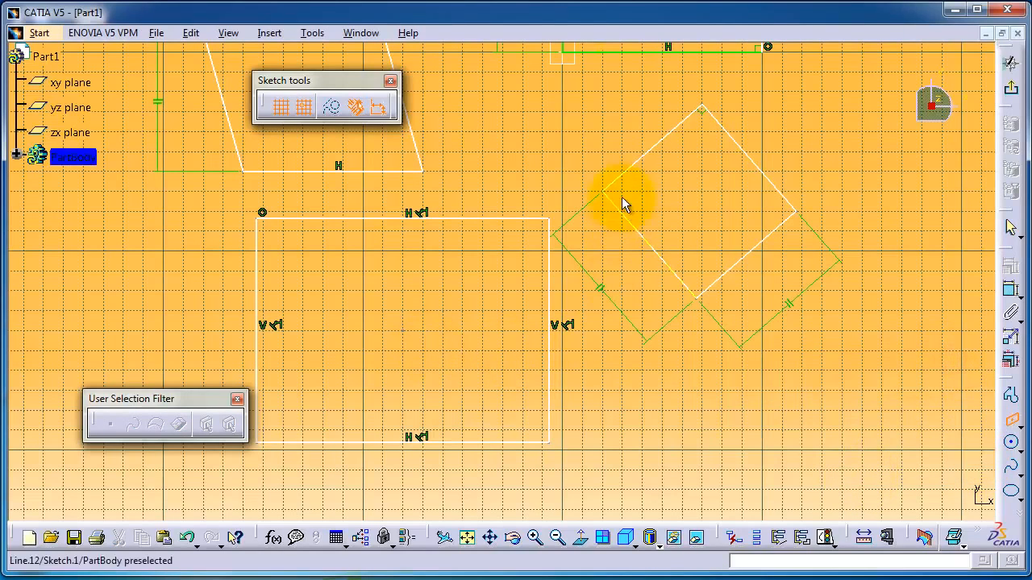
mouse_move(578, 160)
middle_down()
mouse_move(591, 272)
mouse_move(648, 339)
mouse_move(605, 295)
mouse_move(526, 263)
mouse_move(559, 241)
mouse_move(594, 249)
mouse_move(479, 228)
mouse_move(589, 210)
mouse_move(620, 228)
mouse_move(624, 215)
mouse_move(602, 214)
middle_up()
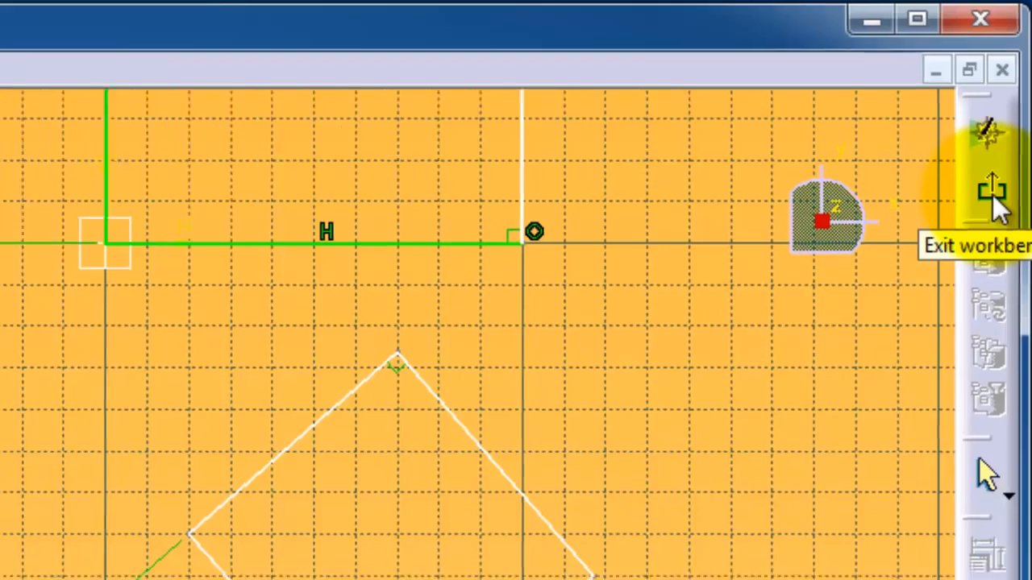
click(991, 198)
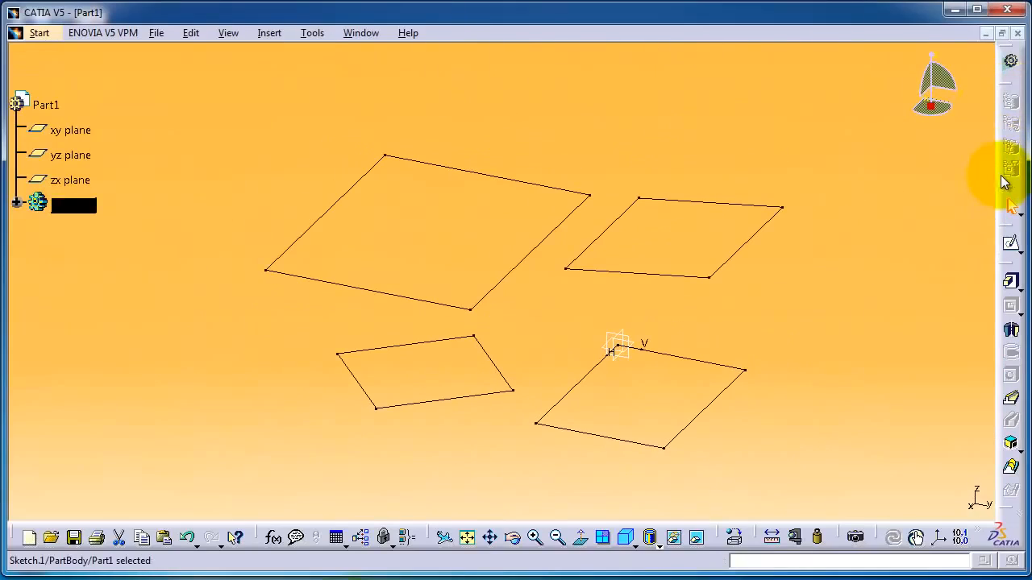